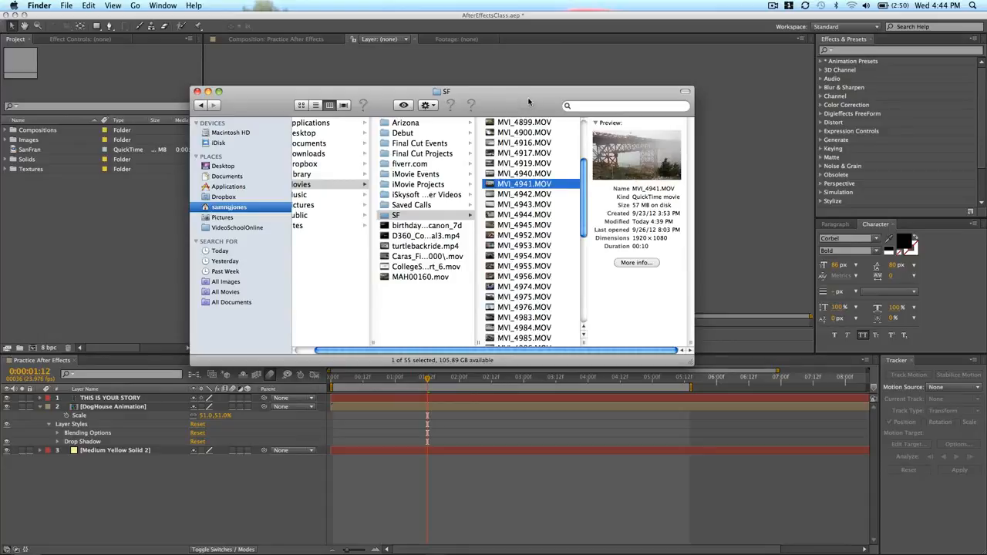
Preview the MVI_4941.MOV bridge clip in the SF folder to examine its footage.
{"action": "left_click_drag", "start_coordinate": [528, 102], "coordinate": [501, 93]}
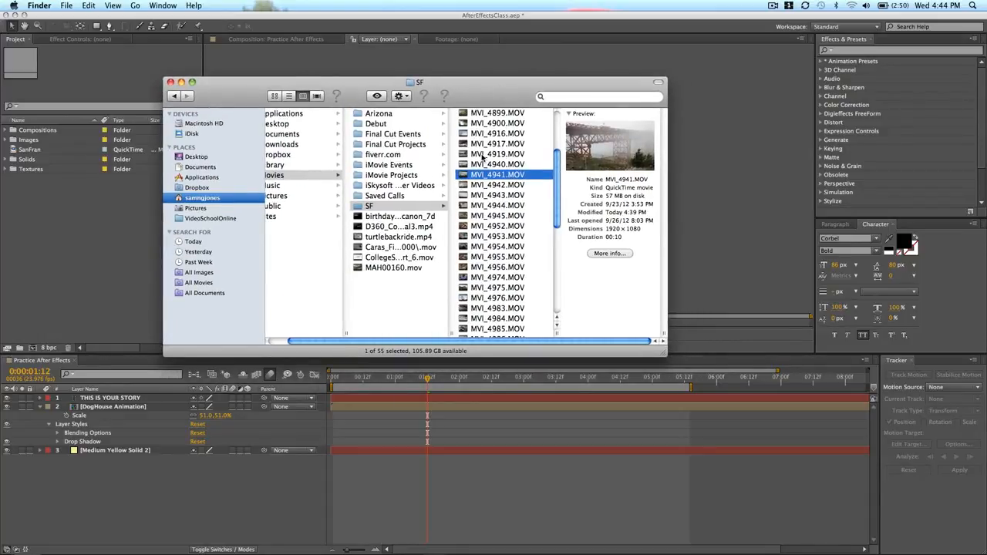
{"action": "key", "text": "space"}
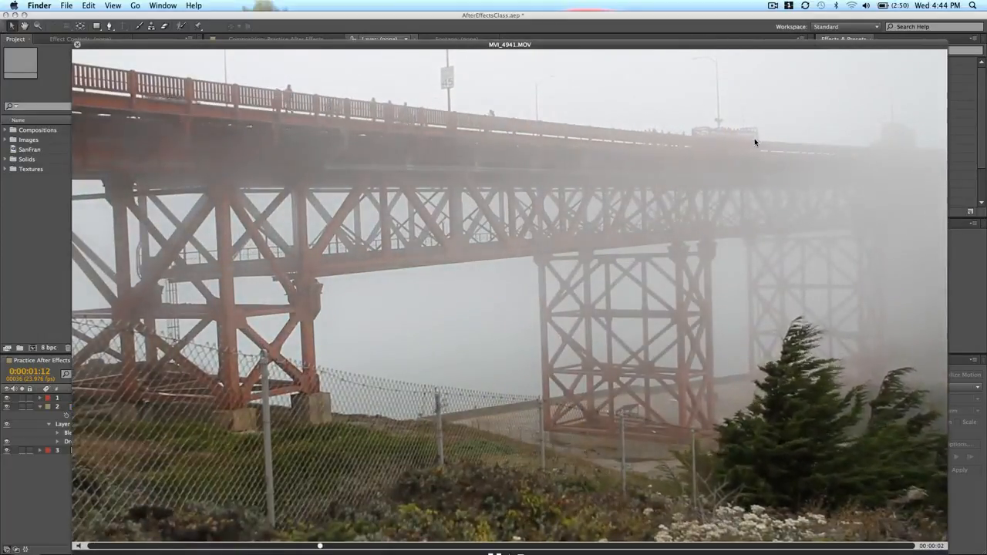
{"action": "key", "text": "space"}
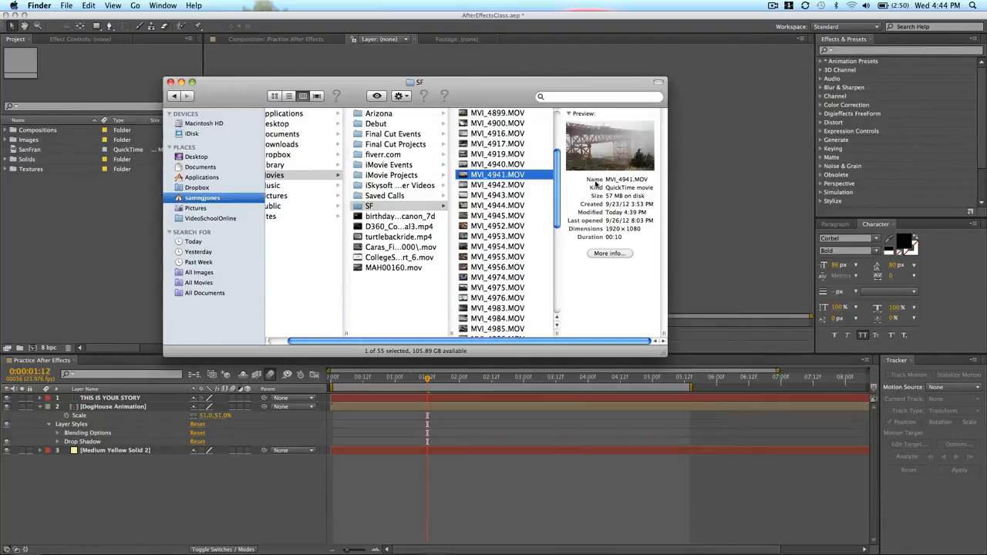
{"action": "left_click", "coordinate": [386, 99]}
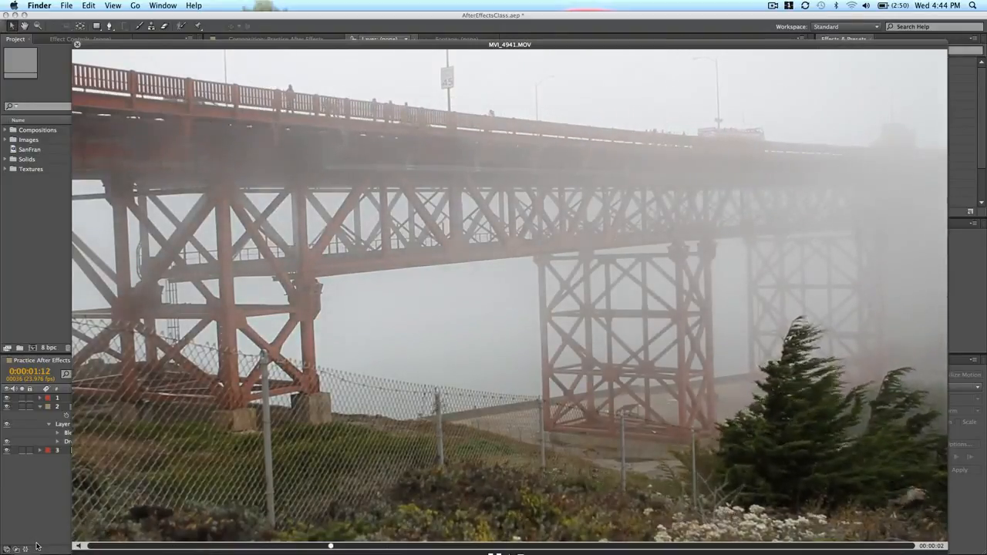
{"action": "key", "text": "space"}
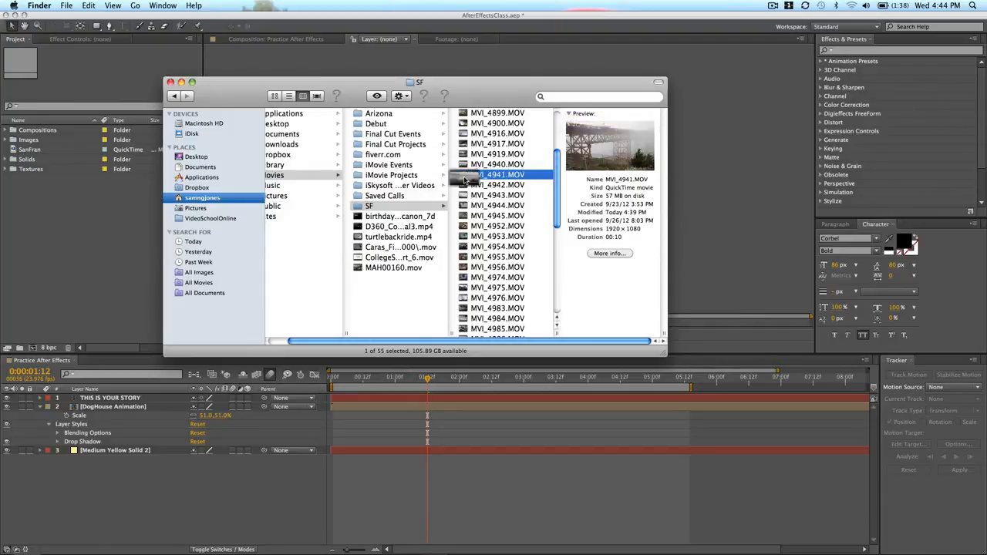
{"action": "key", "text": "space"}
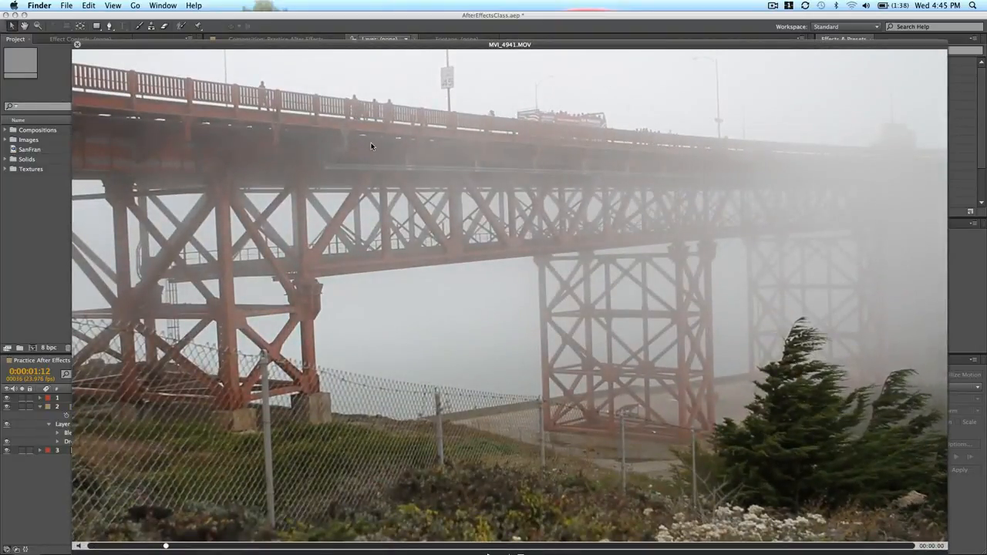
{"action": "key", "text": "space"}
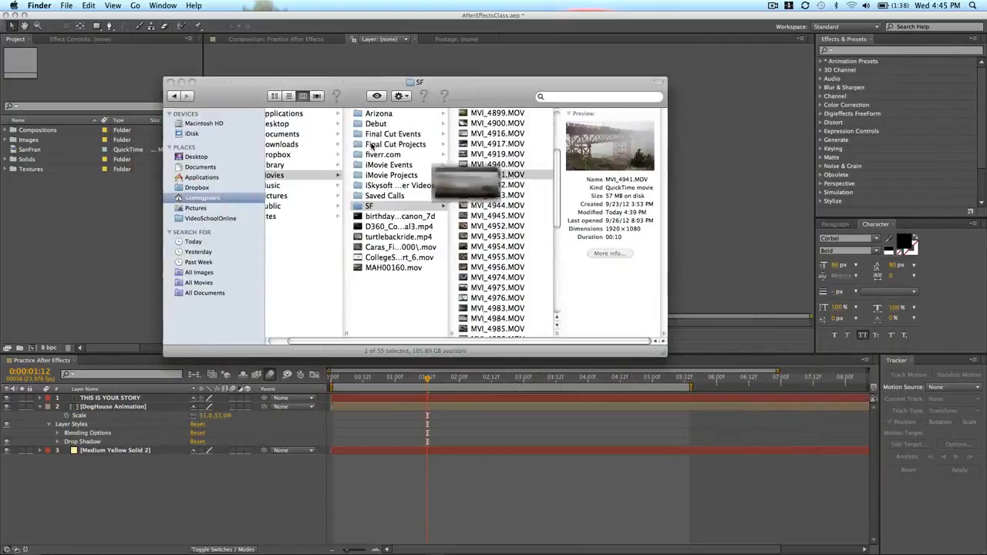
Delete the SanFran footage from the After Effects project and import MVI_4941.MOV from the SF folder in Finder.
{"action": "left_click", "coordinate": [48, 170]}
{"action": "left_click", "coordinate": [21, 149]}
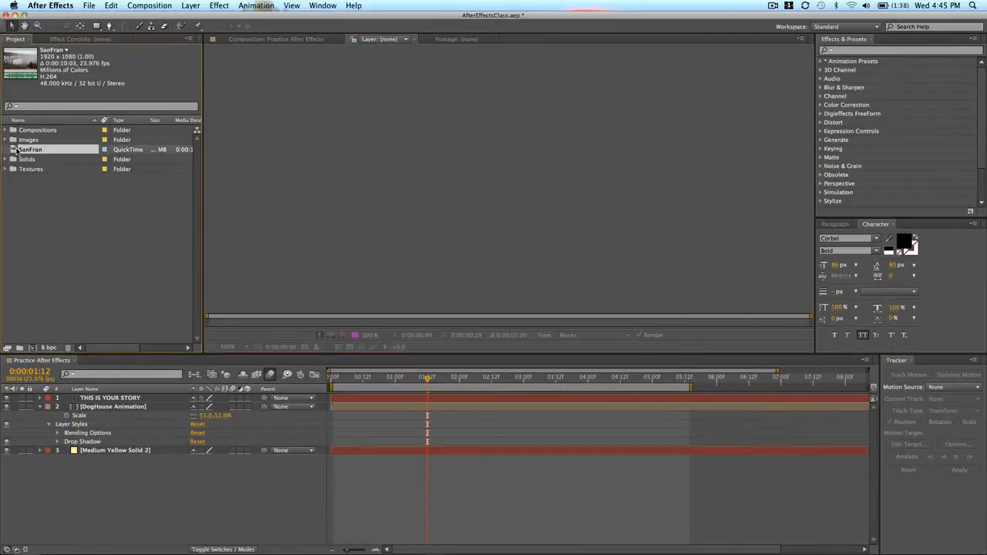
{"action": "key", "text": "Delete"}
{"action": "key", "text": "super+Tab"}
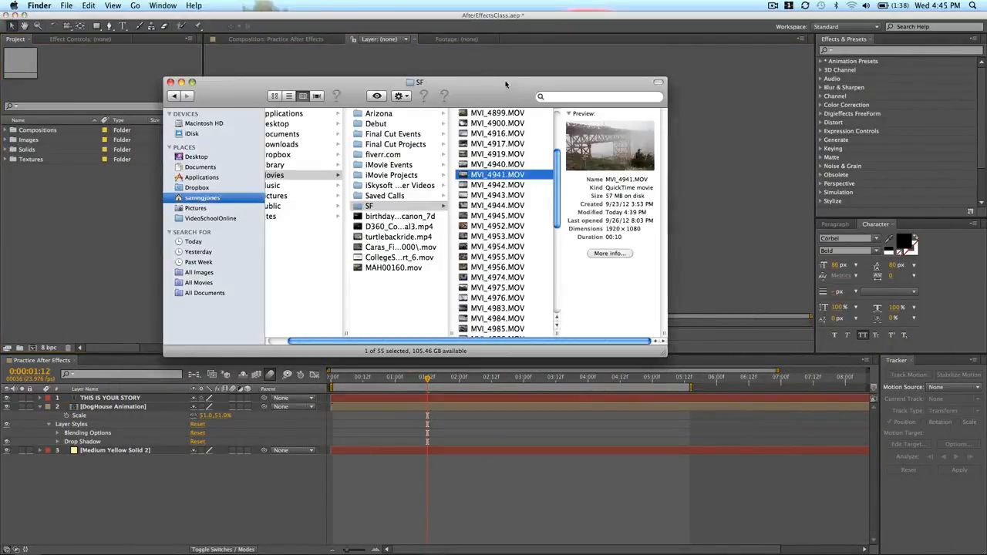
{"action": "left_click_drag", "start_coordinate": [478, 175], "coordinate": [90, 259]}
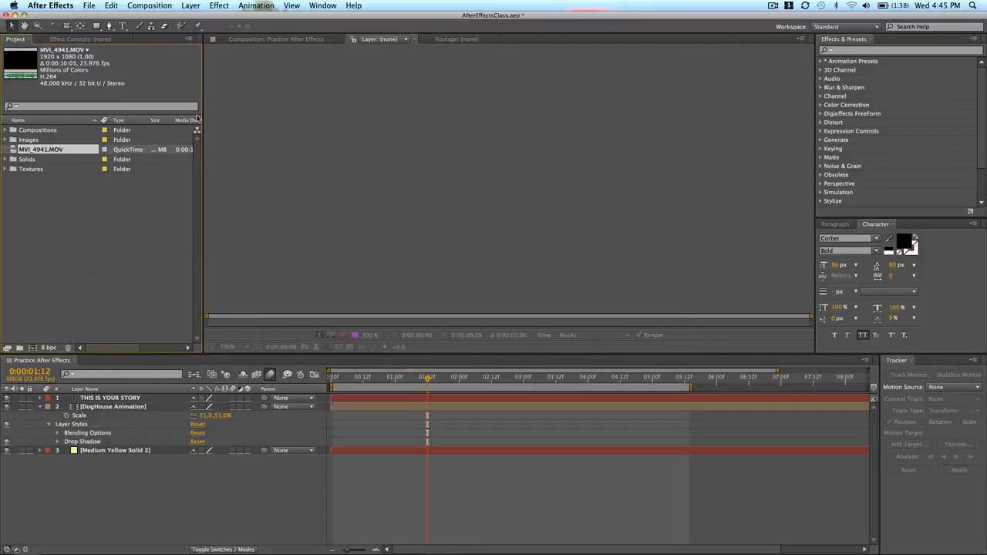
Rename the imported MVI_4941.MOV clip as SanFran and create a composition from it.
{"action": "left_click", "coordinate": [14, 150]}
{"action": "left_click", "coordinate": [25, 150]}
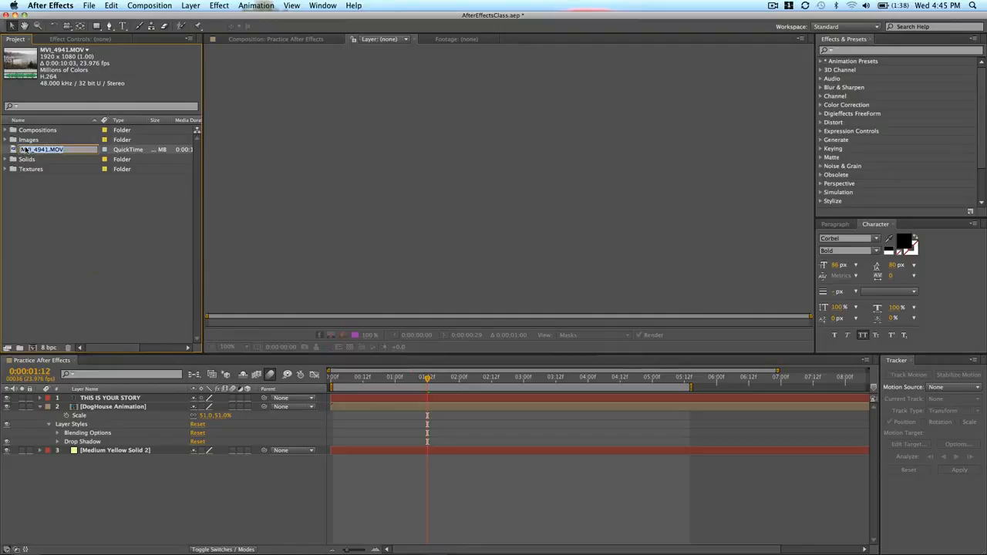
{"action": "type", "text": "SanFran"}
{"action": "key", "text": "Return"}
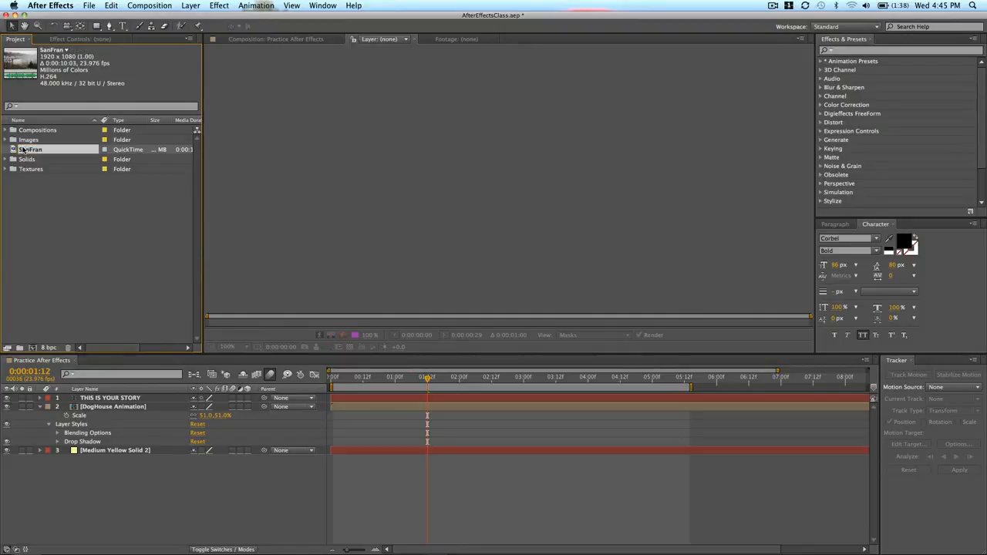
{"action": "left_click", "coordinate": [33, 348]}
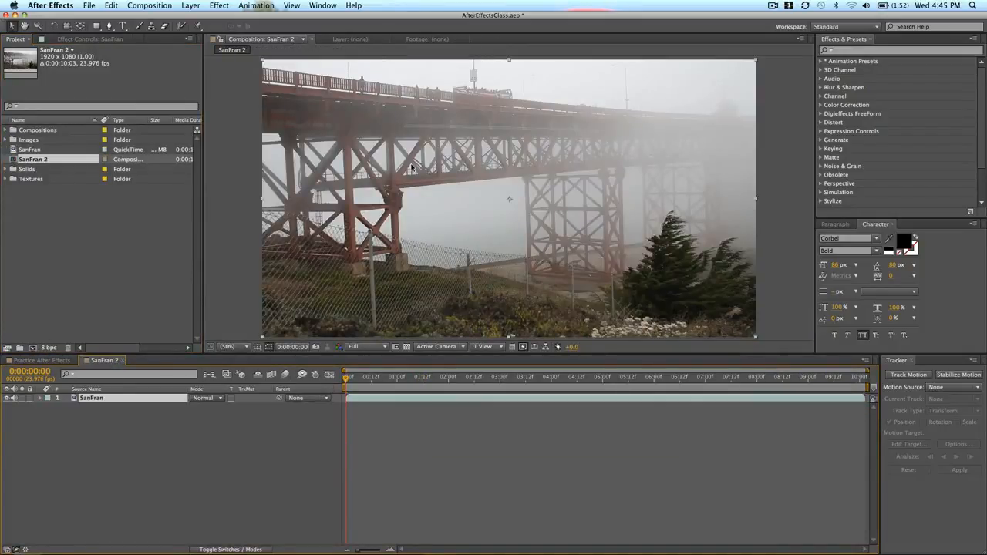
{"action": "left_click", "coordinate": [327, 5]}
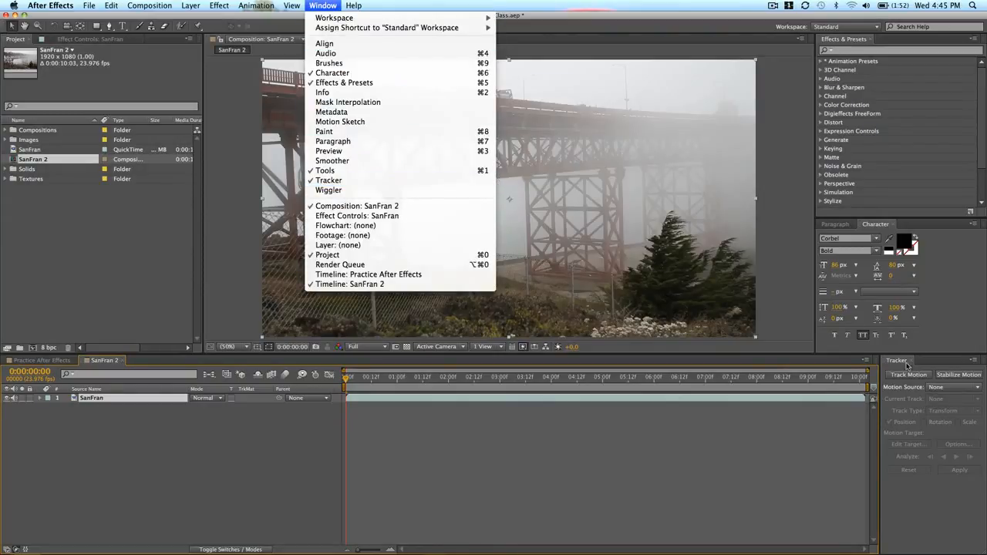
{"action": "left_click", "coordinate": [323, 5]}
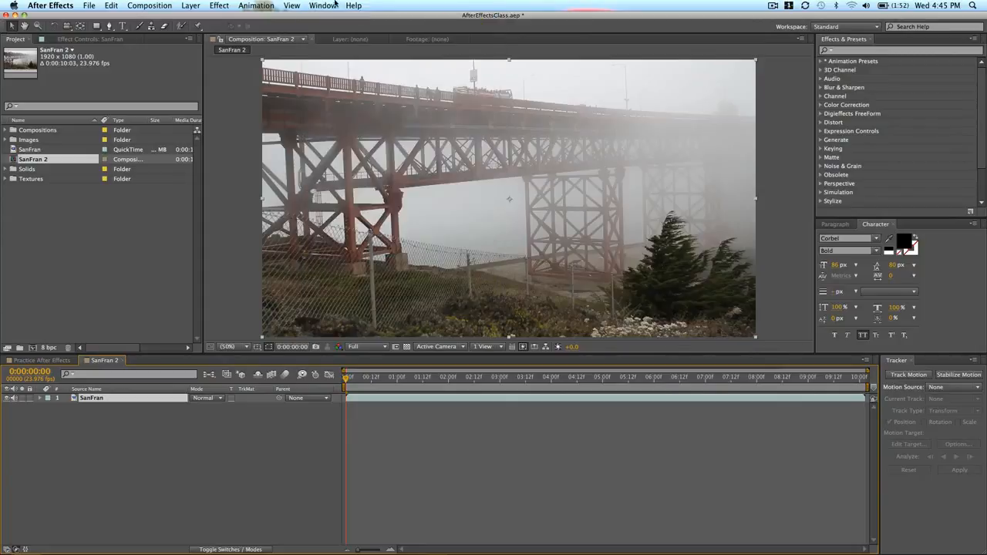
{"action": "left_click", "coordinate": [318, 4]}
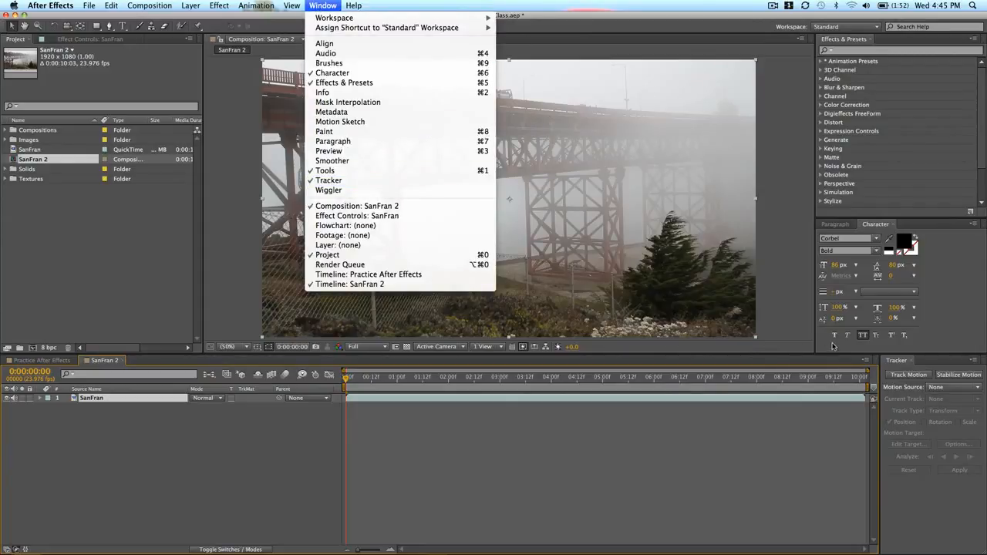
{"action": "left_click", "coordinate": [957, 486]}
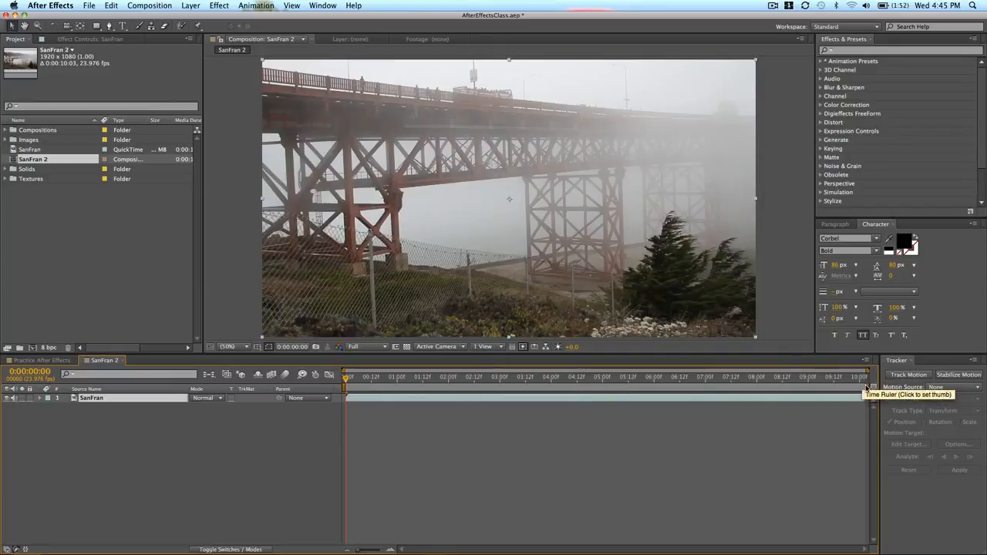
Shorten the composition's work area to end at 0:00:04:00 and return the playhead to the start.
{"action": "left_click_drag", "start_coordinate": [865, 388], "coordinate": [603, 387]}
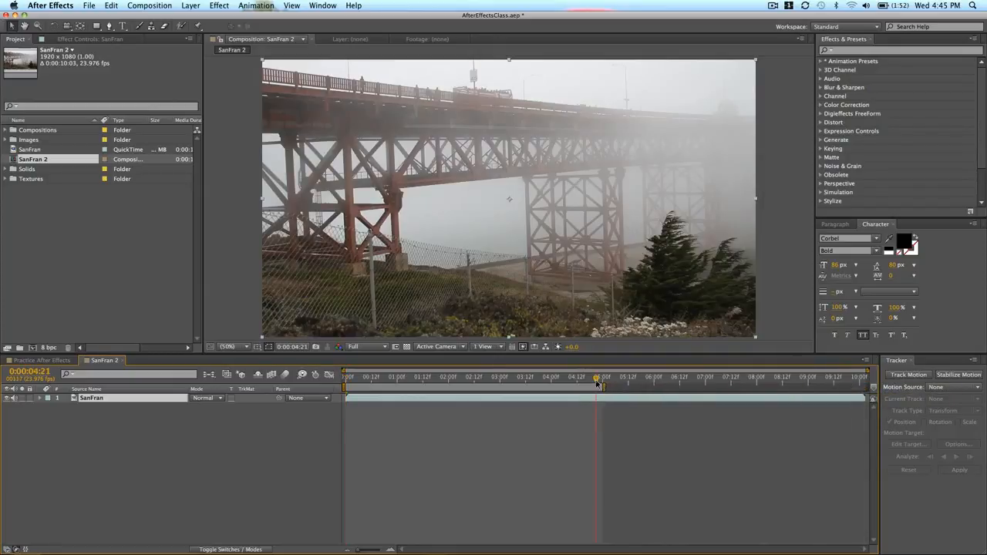
{"action": "left_click", "coordinate": [552, 381]}
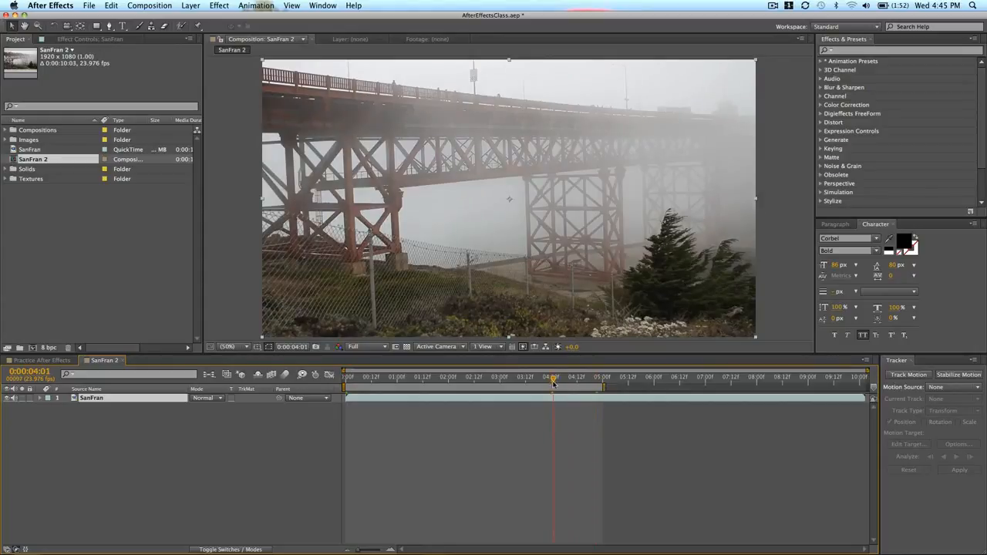
{"action": "left_click_drag", "start_coordinate": [552, 383], "coordinate": [513, 381]}
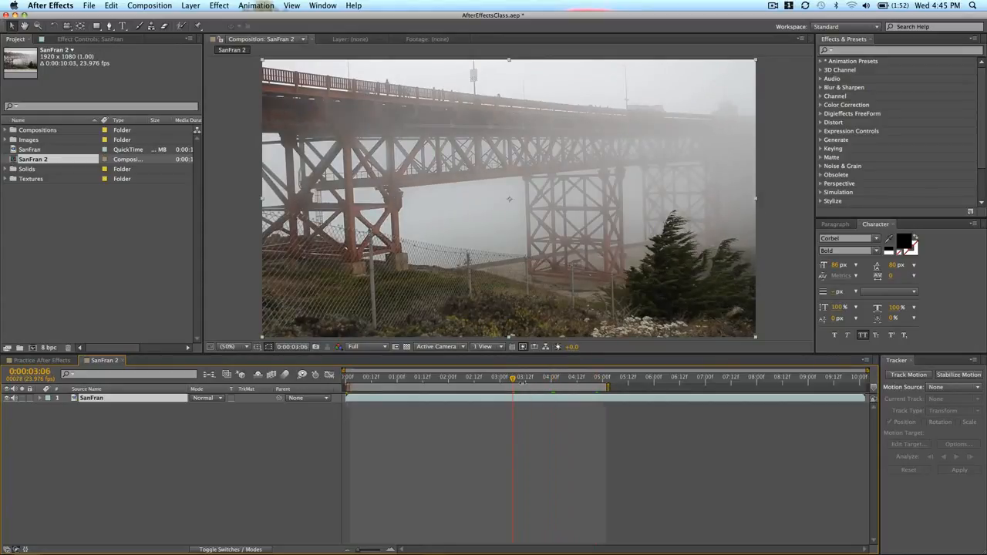
{"action": "left_click", "coordinate": [552, 378]}
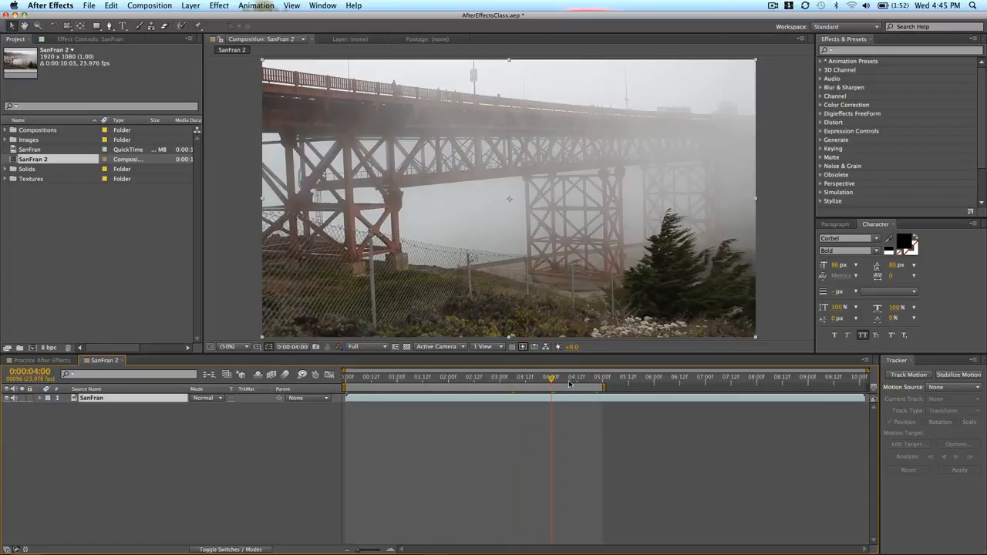
{"action": "left_click_drag", "start_coordinate": [604, 387], "coordinate": [553, 385]}
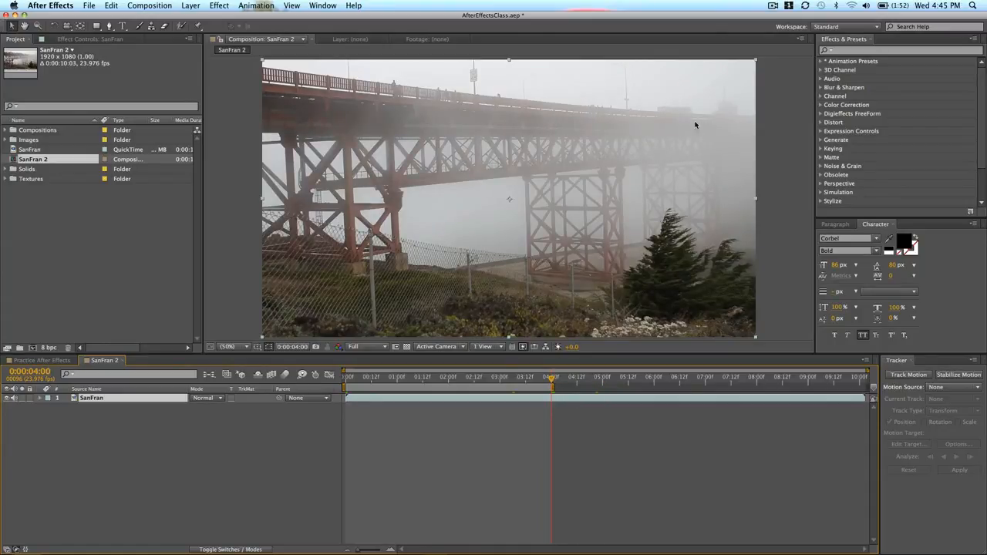
{"action": "left_click", "coordinate": [367, 378]}
{"action": "left_click_drag", "start_coordinate": [367, 378], "coordinate": [314, 380]}
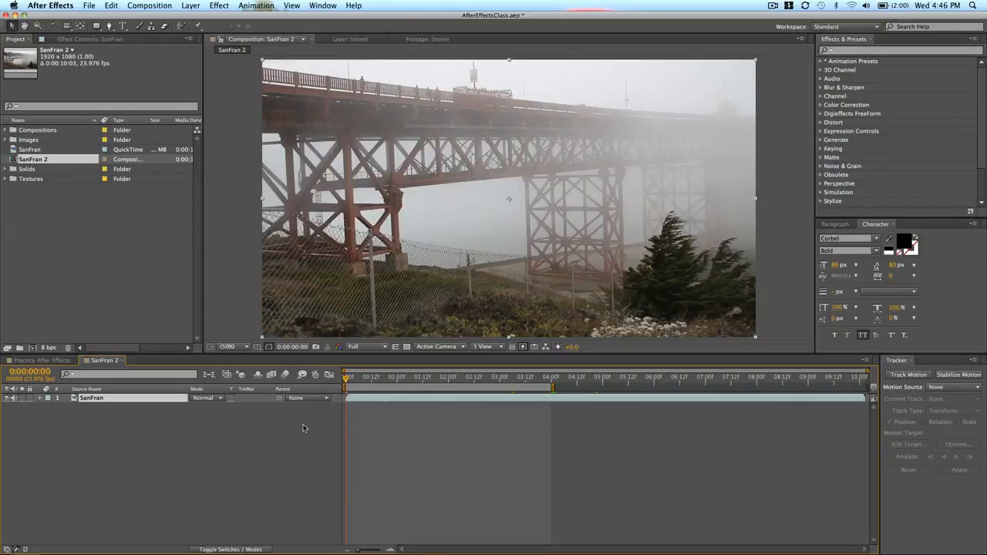
Add a null object layer above the SanFran footage and leave it deselected.
{"action": "left_click", "coordinate": [199, 5]}
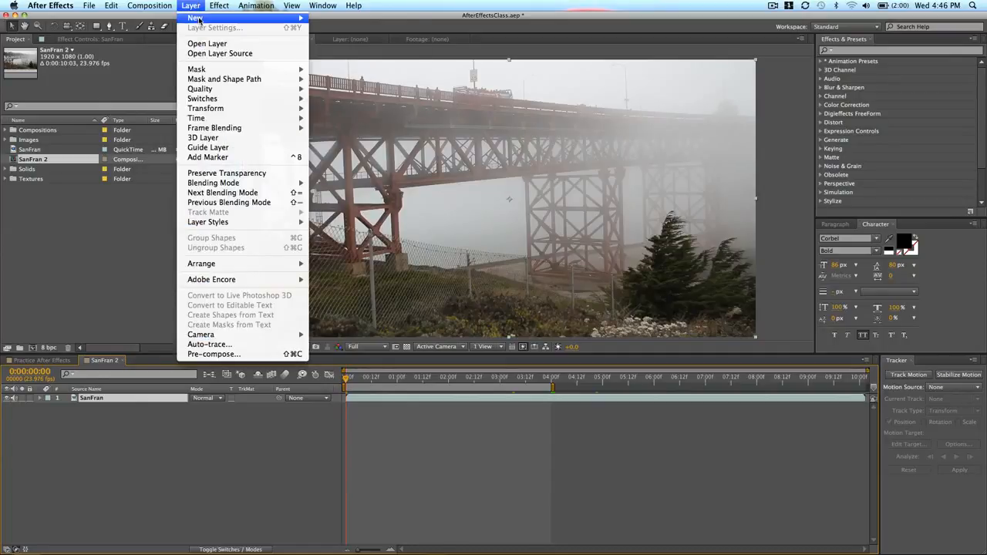
{"action": "mouse_move", "coordinate": [202, 21]}
{"action": "left_click", "coordinate": [363, 60]}
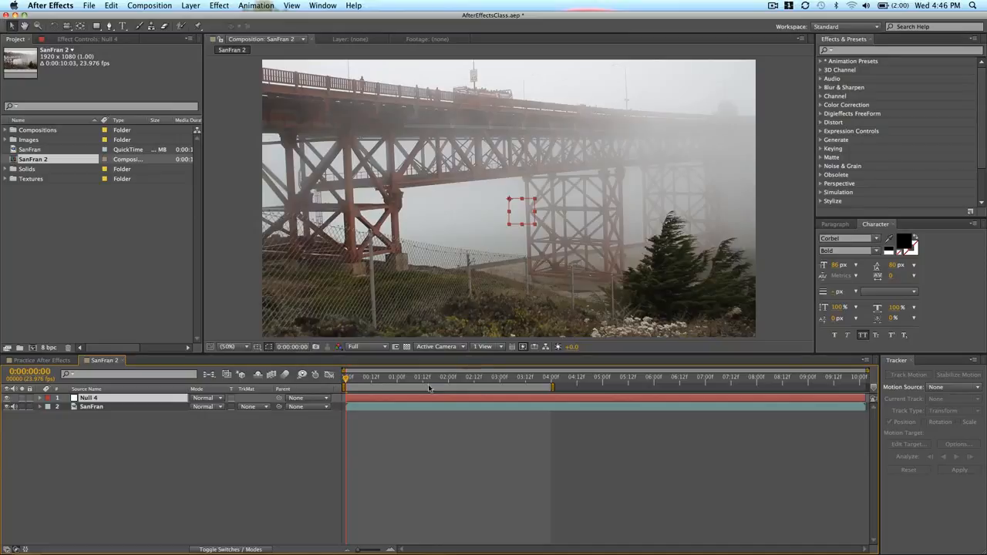
{"action": "left_click", "coordinate": [451, 416]}
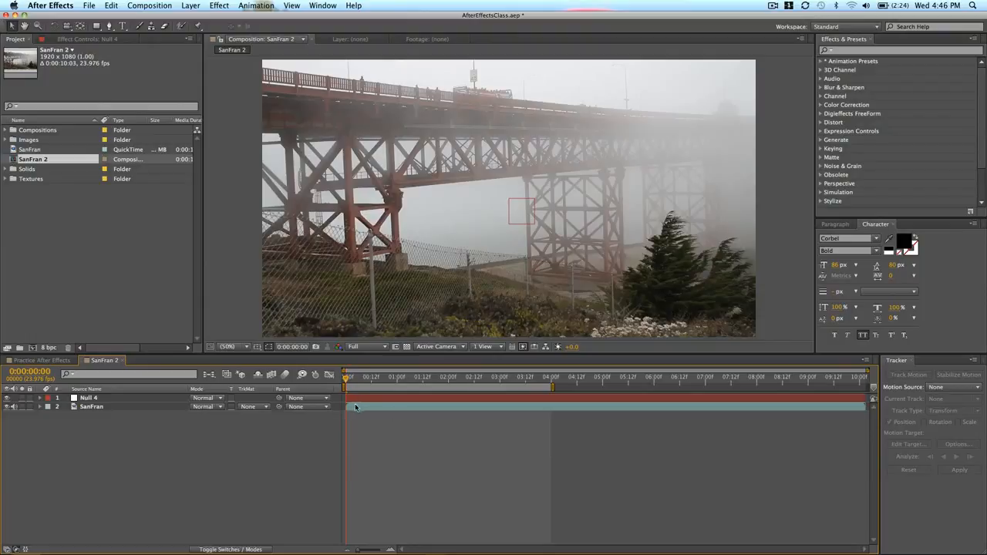
Widen the Tracker area and start Track Motion on the SanFran layer.
{"action": "left_click", "coordinate": [426, 408]}
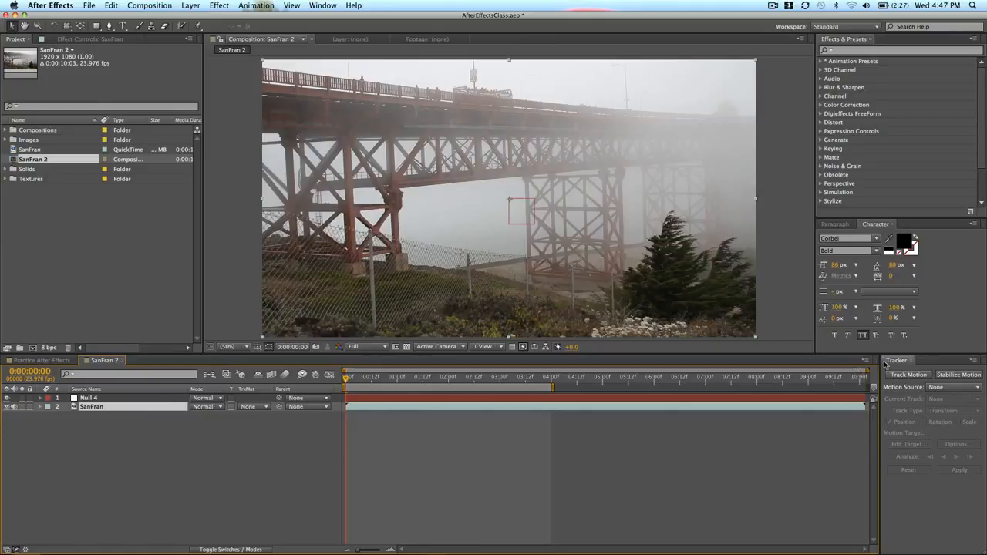
{"action": "left_click_drag", "start_coordinate": [880, 368], "coordinate": [816, 377]}
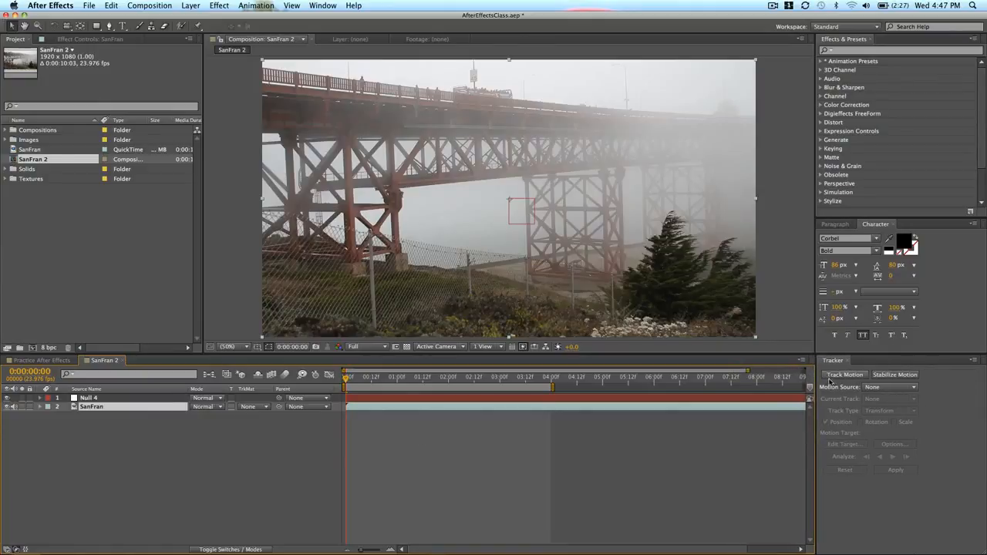
{"action": "left_click", "coordinate": [840, 376]}
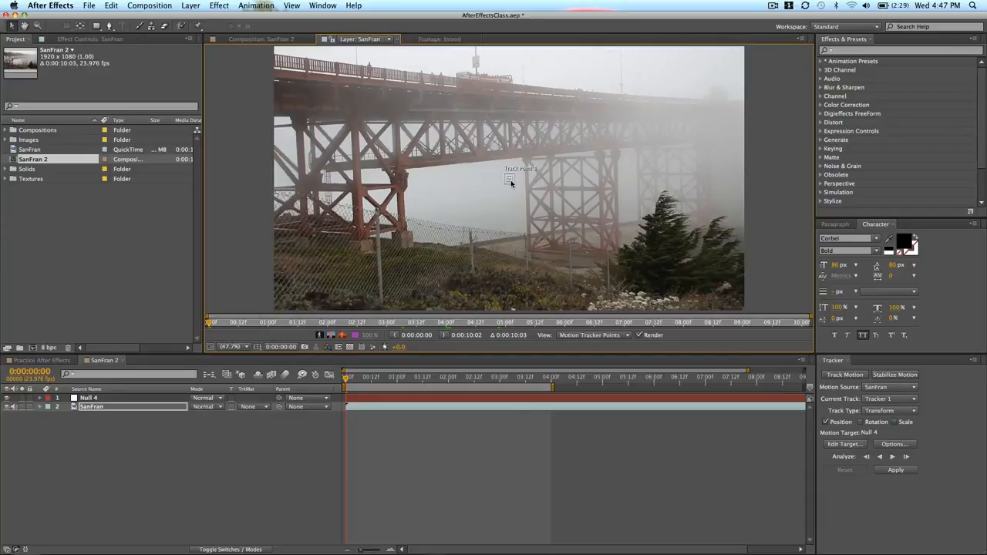
Place Track Point 1 over the bus on the bridge and fit its feature and search regions closely around it.
{"action": "left_click_drag", "start_coordinate": [512, 182], "coordinate": [518, 186]}
{"action": "left_click_drag", "start_coordinate": [521, 191], "coordinate": [534, 194]}
{"action": "left_click_drag", "start_coordinate": [507, 183], "coordinate": [494, 78]}
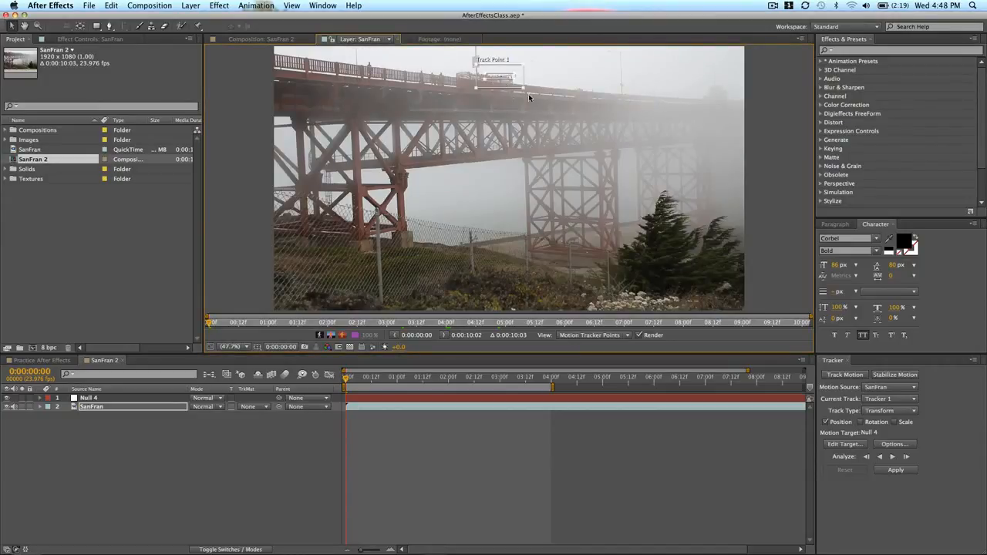
{"action": "left_click_drag", "start_coordinate": [525, 89], "coordinate": [521, 85]}
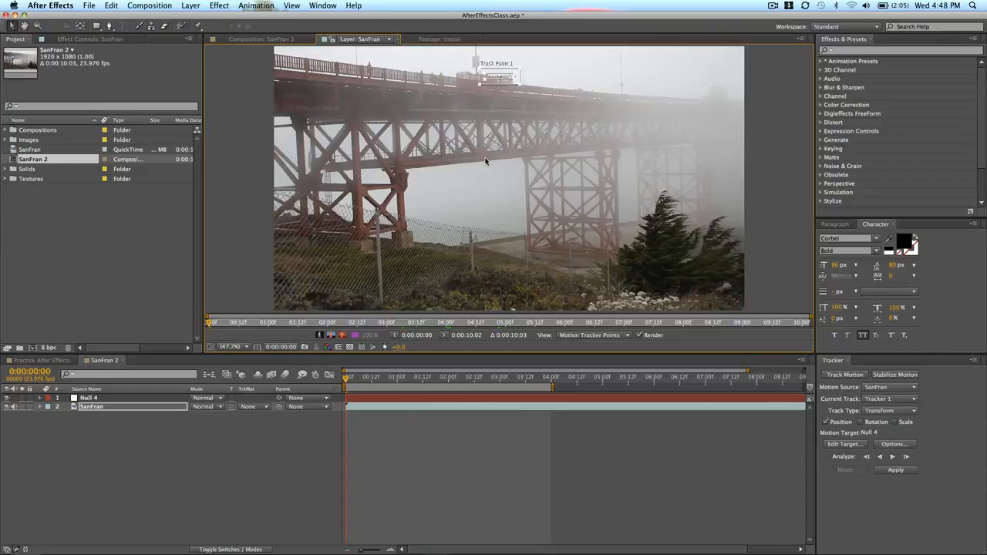
Set the motion target of the track to the Null 4 layer.
{"action": "left_click", "coordinate": [845, 444]}
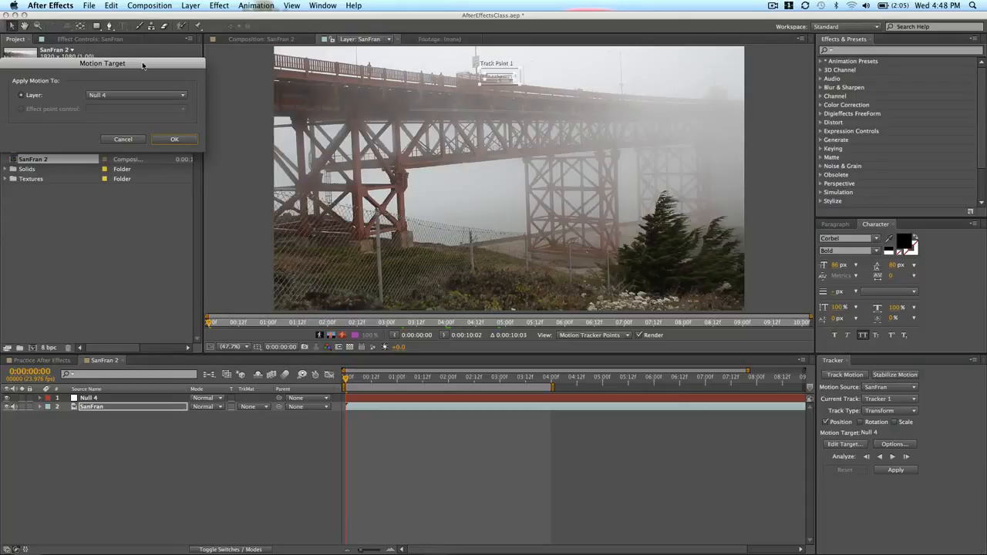
{"action": "left_click_drag", "start_coordinate": [140, 65], "coordinate": [645, 161]}
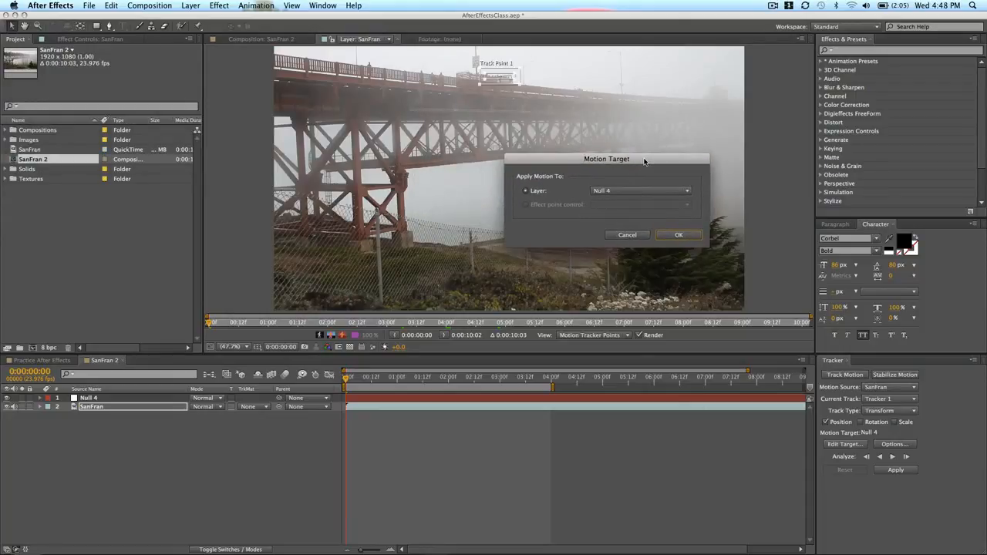
{"action": "left_click", "coordinate": [620, 192]}
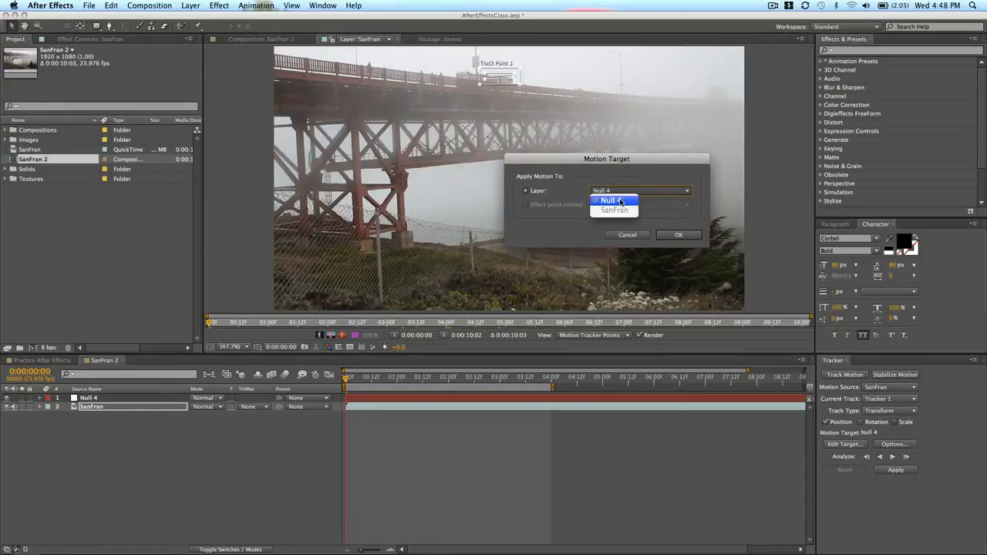
{"action": "left_click", "coordinate": [613, 201]}
{"action": "left_click", "coordinate": [676, 236]}
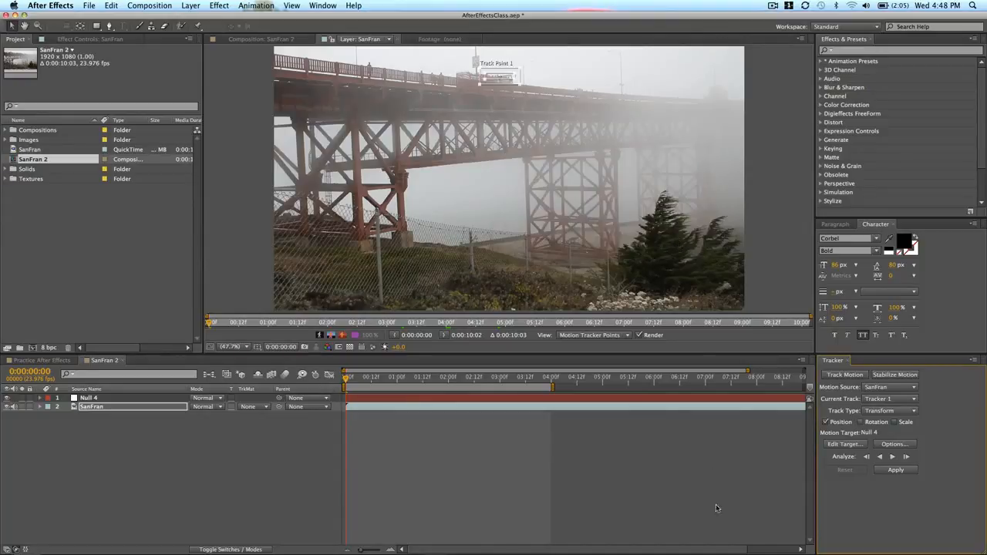
Analyze the bus track forward from the first frame to about 0:00:04:14 and return to the start of the composition.
{"action": "left_click", "coordinate": [893, 457]}
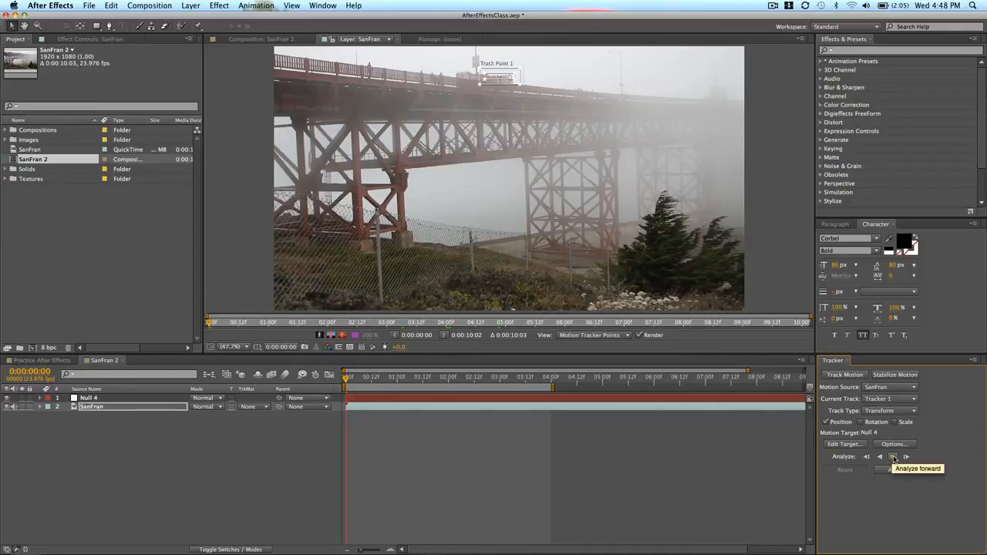
{"action": "left_click", "coordinate": [907, 457]}
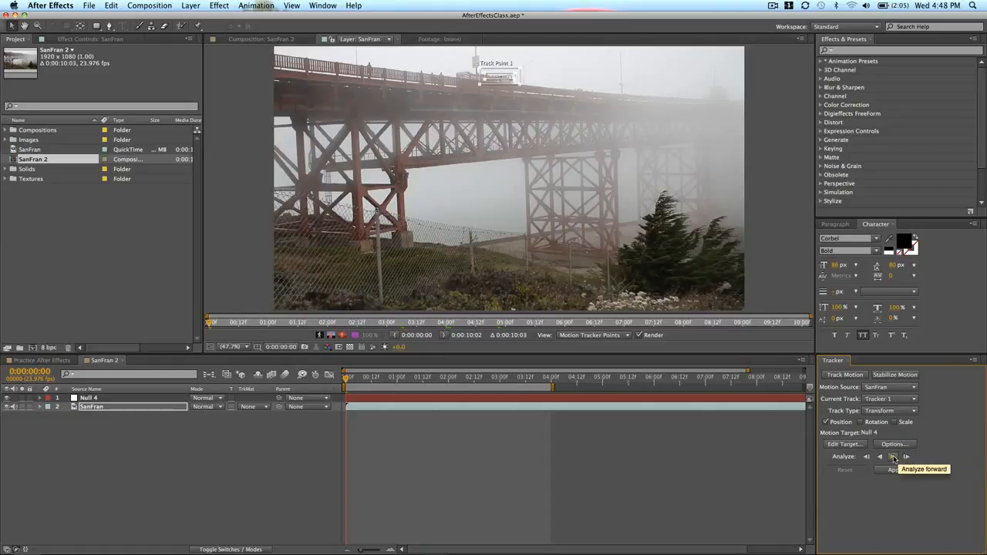
{"action": "left_click", "coordinate": [894, 457]}
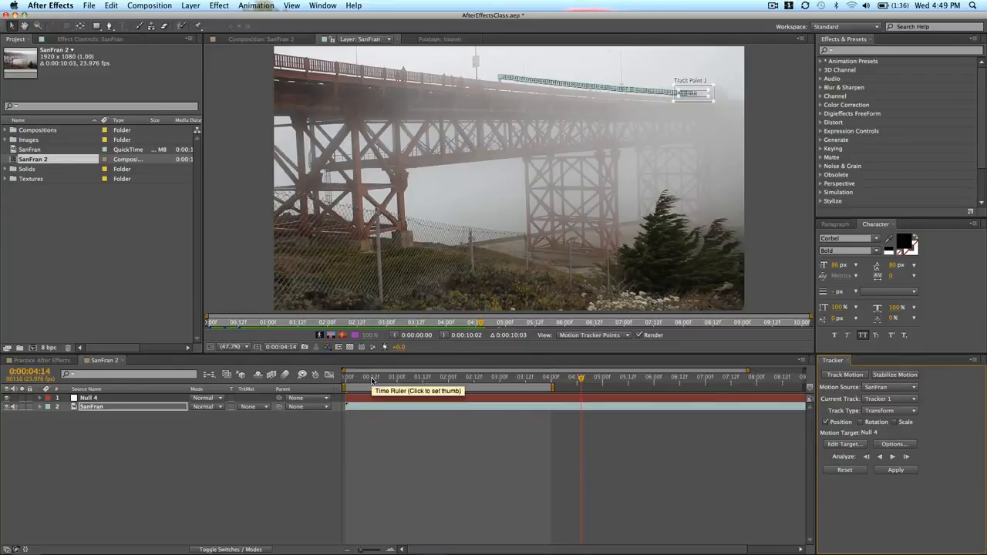
{"action": "key", "text": "Home"}
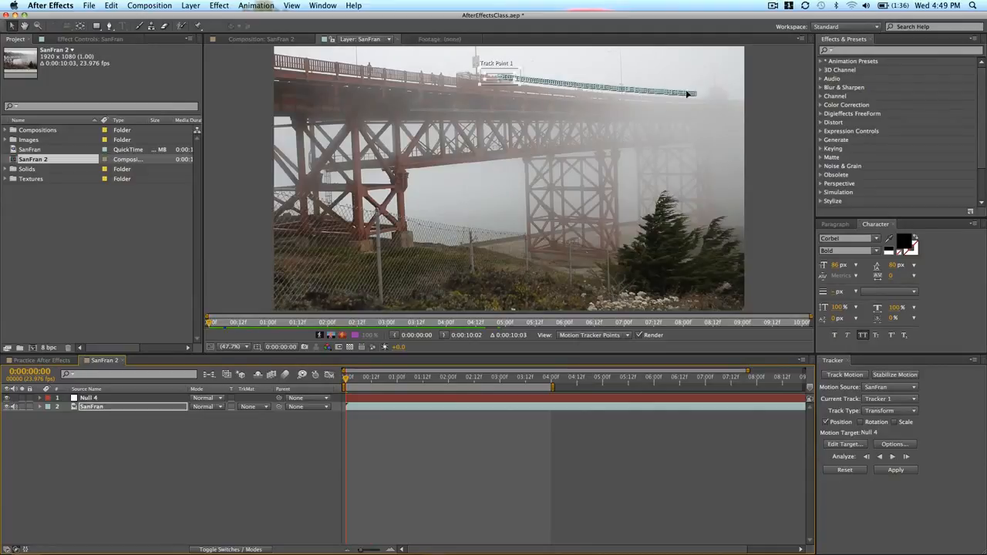
Expand the SanFran layer's motion tracker down to Track Point 1 to inspect its tracking keyframes.
{"action": "left_click", "coordinate": [39, 406]}
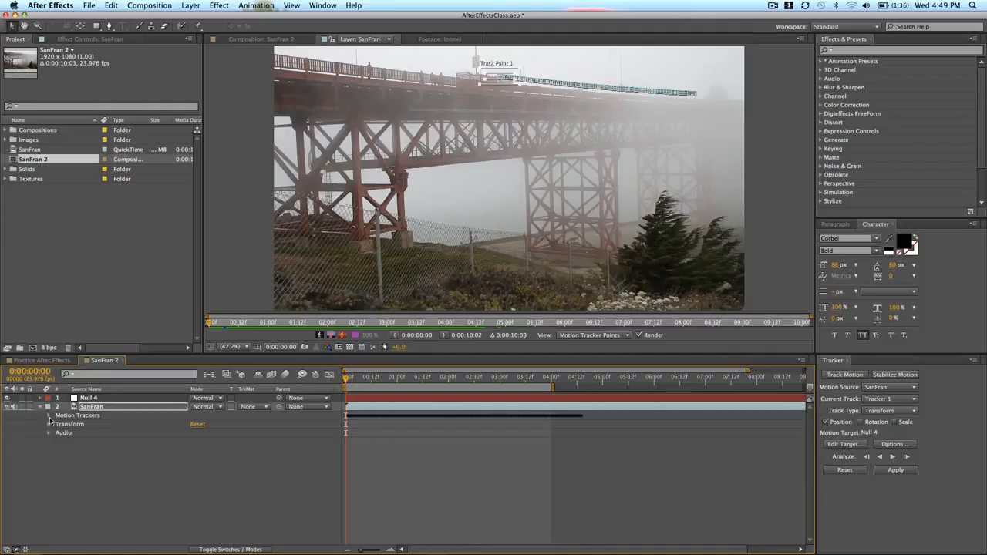
{"action": "left_click", "coordinate": [50, 419]}
{"action": "left_click", "coordinate": [48, 417]}
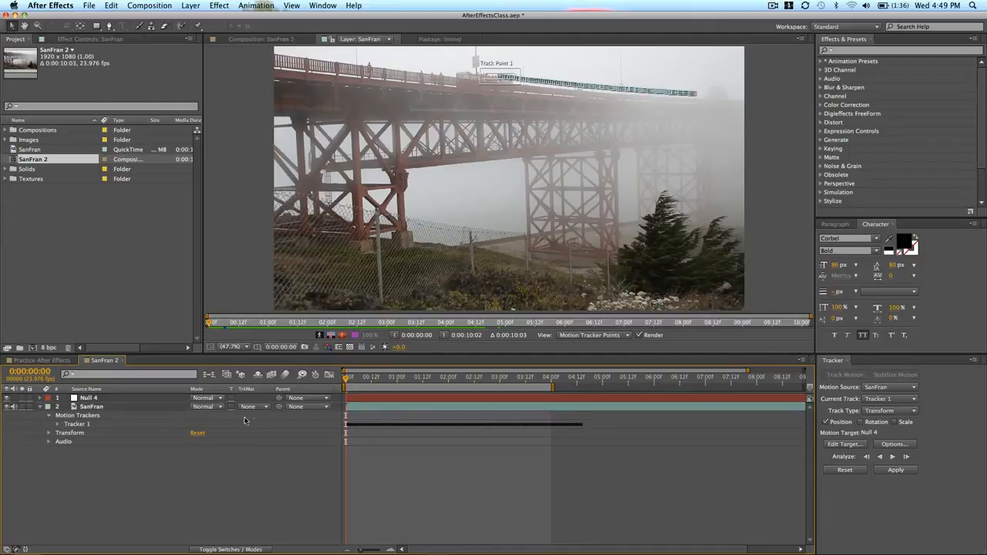
{"action": "left_click", "coordinate": [57, 425]}
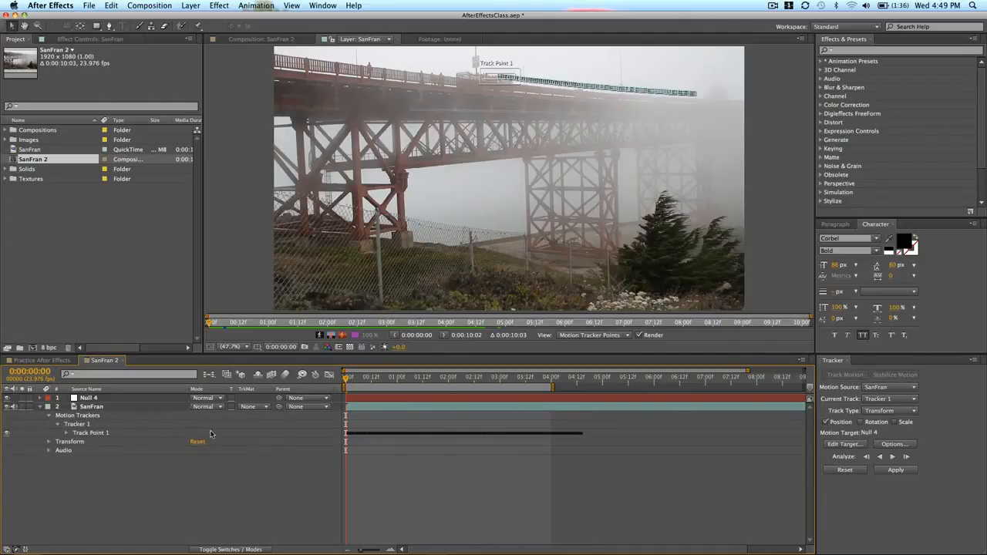
{"action": "left_click", "coordinate": [67, 434]}
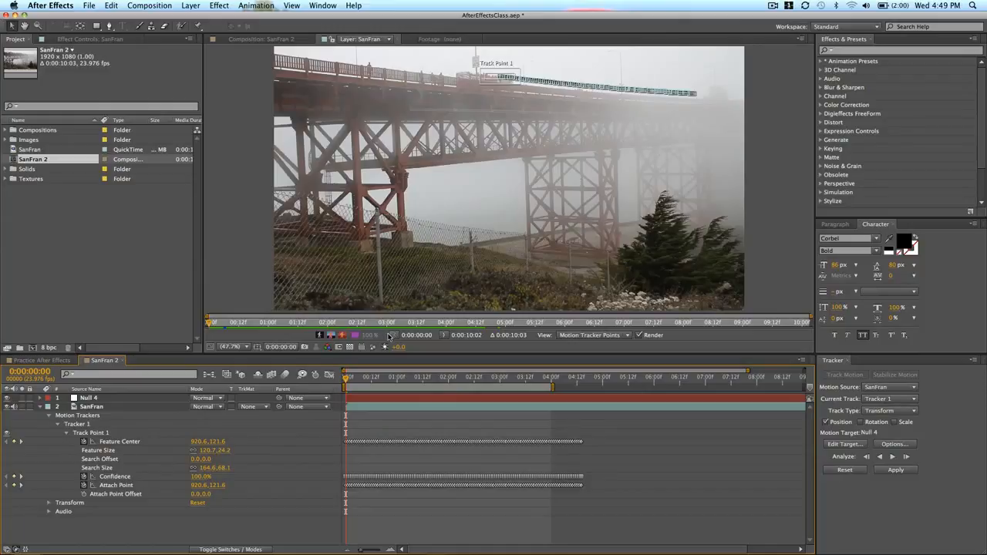
Apply the tracked motion to the null in both X and Y dimensions.
{"action": "left_click", "coordinate": [895, 471]}
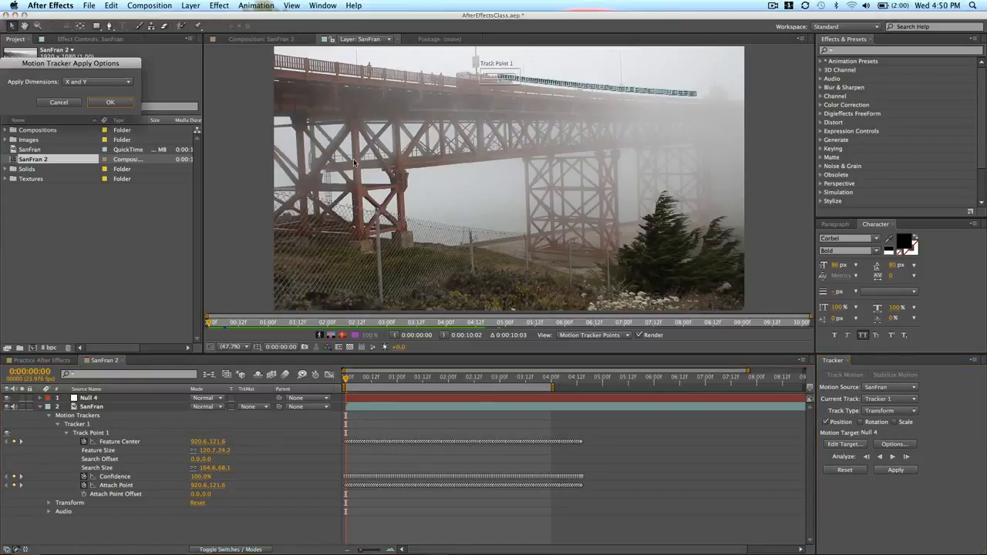
{"action": "left_click_drag", "start_coordinate": [91, 68], "coordinate": [561, 131]}
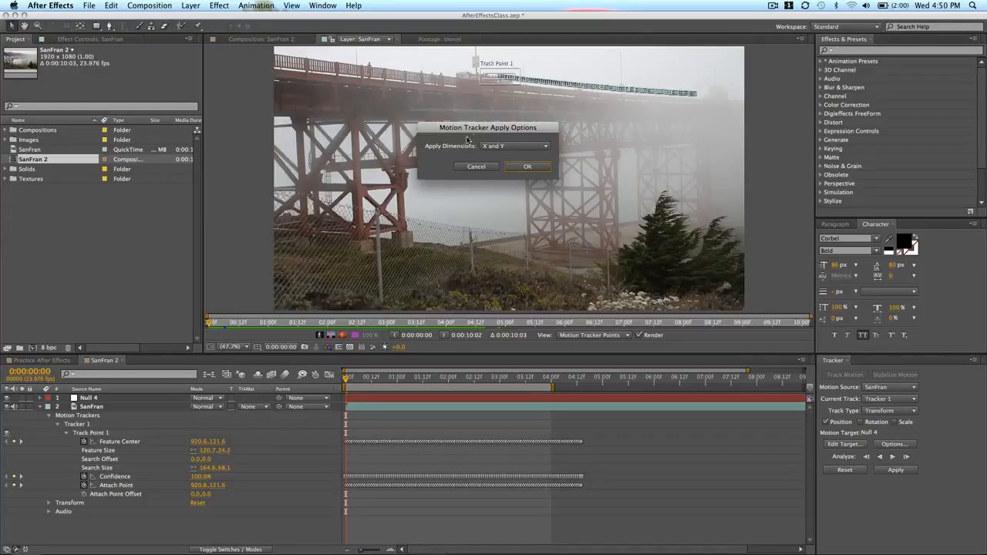
{"action": "left_click", "coordinate": [504, 151]}
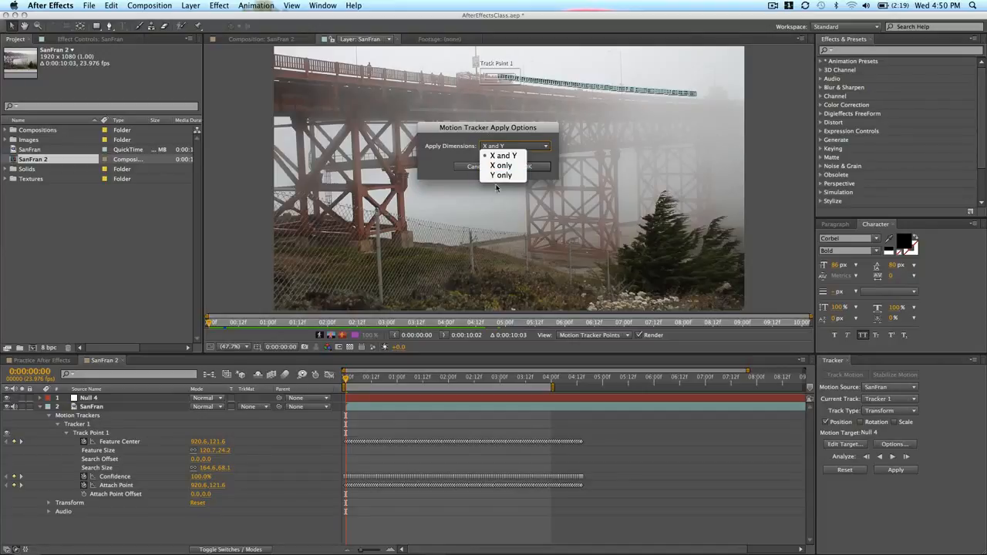
{"action": "left_click", "coordinate": [529, 139]}
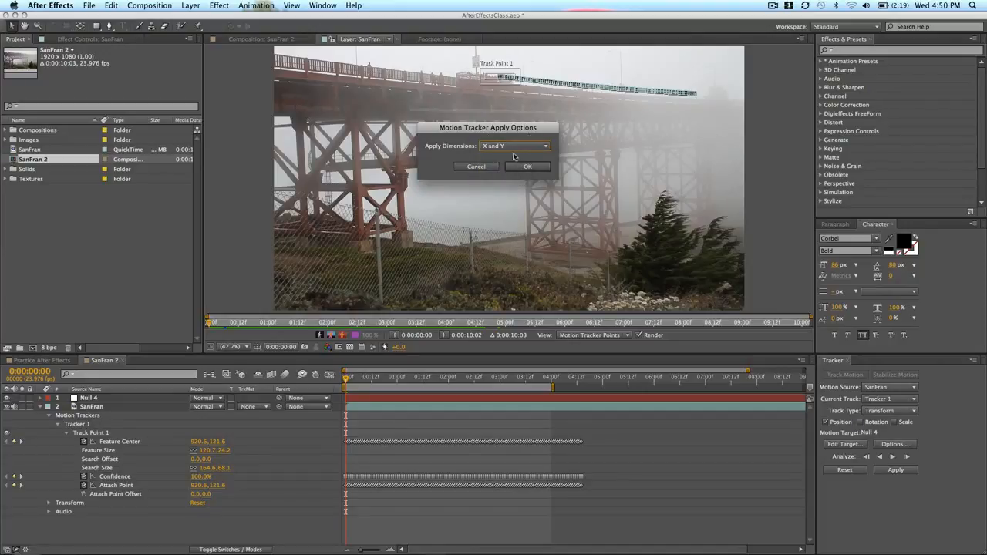
{"action": "left_click", "coordinate": [524, 167]}
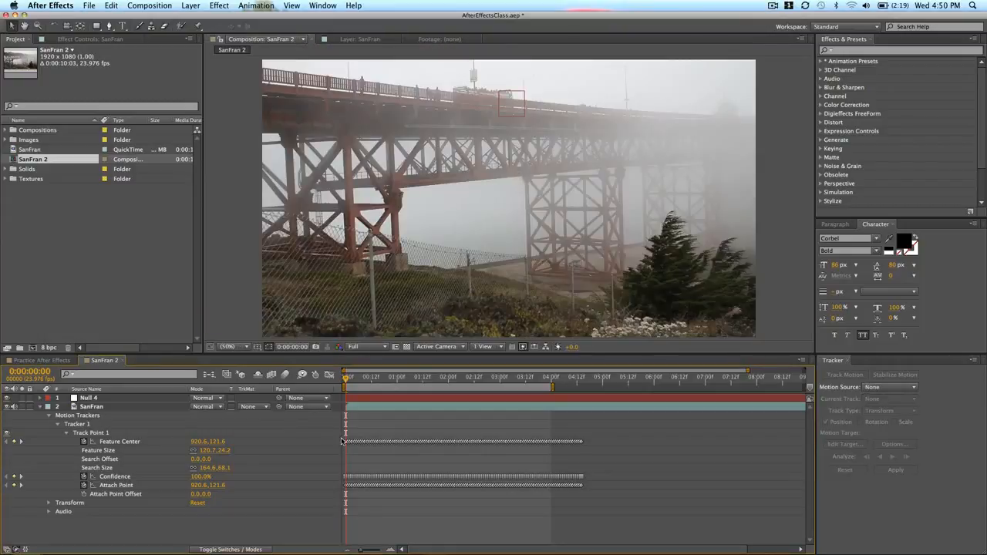
Collapse the SanFran layer, reveal Null 4's transform properties, and extend the work area to the last Position keyframe.
{"action": "left_click", "coordinate": [41, 406]}
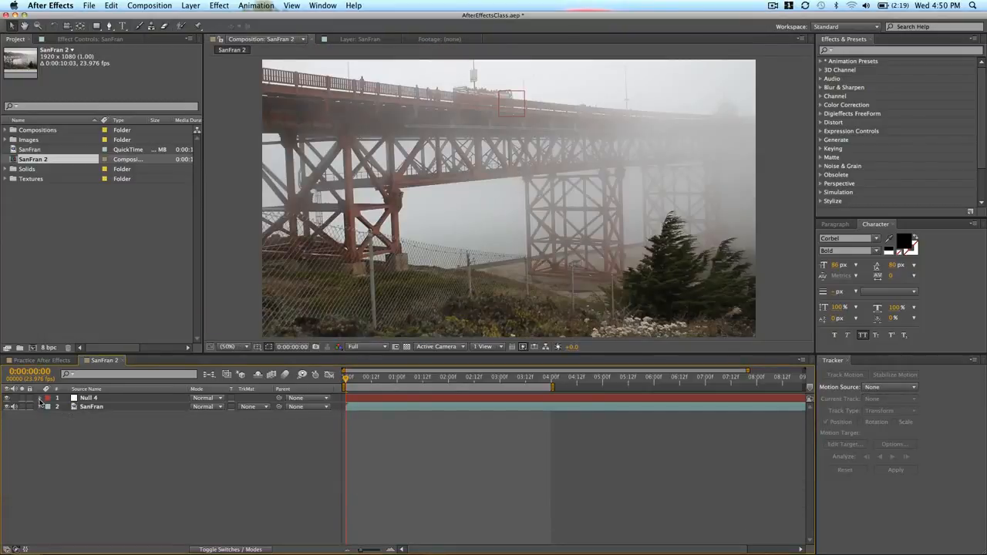
{"action": "left_click", "coordinate": [40, 398]}
{"action": "left_click", "coordinate": [49, 407]}
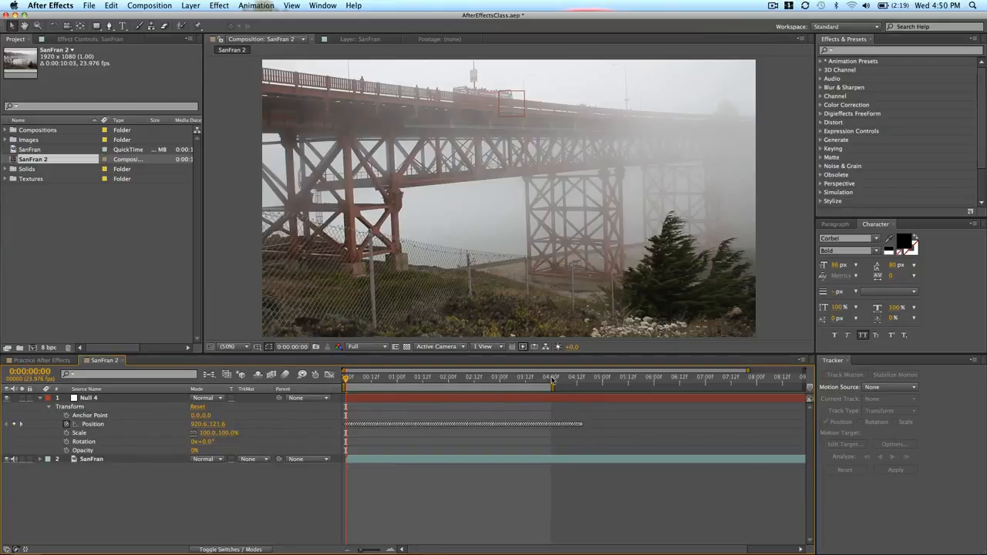
{"action": "mouse_move", "coordinate": [552, 387]}
{"action": "left_mouse_down"}
{"action": "mouse_move", "coordinate": [595, 387]}
{"action": "mouse_move", "coordinate": [584, 386]}
{"action": "left_mouse_up"}
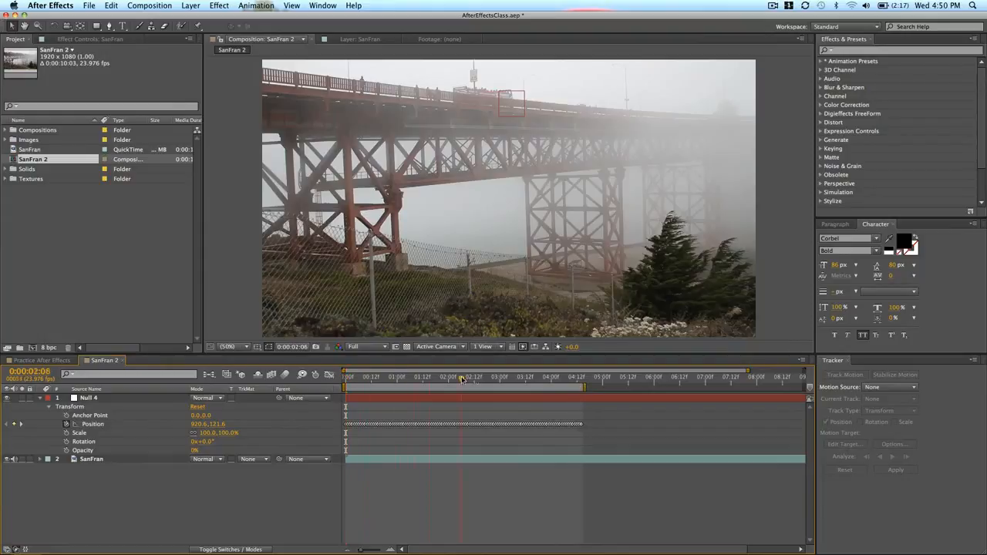
Scrub through the timeline to check how the null follows the bus, and return to the first frame.
{"action": "left_click", "coordinate": [500, 378]}
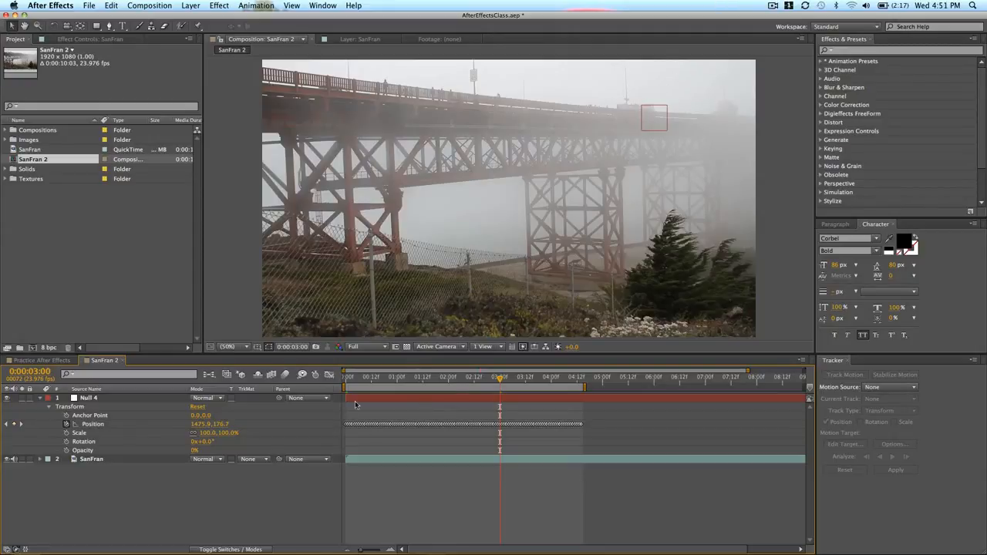
{"action": "left_click_drag", "start_coordinate": [501, 379], "coordinate": [543, 383]}
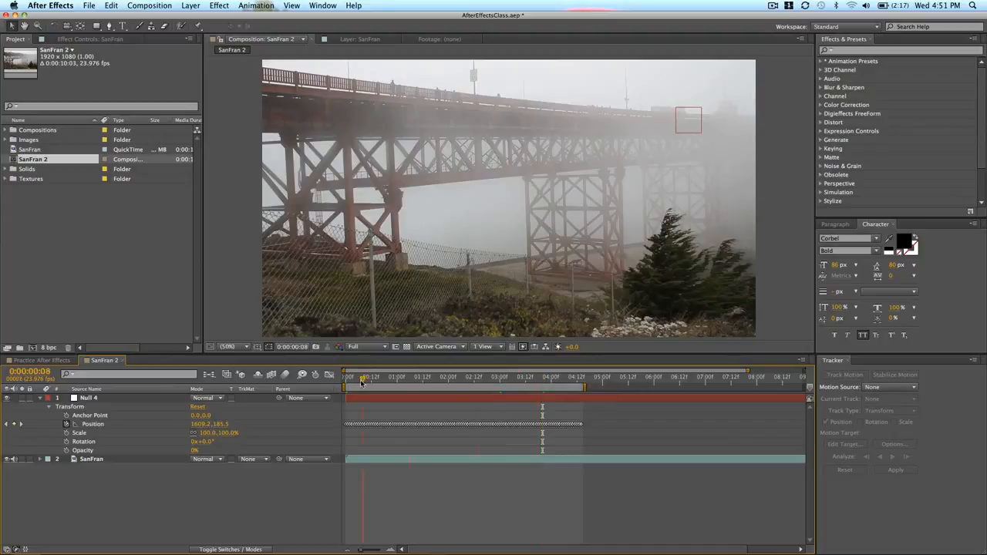
{"action": "key", "text": "Home"}
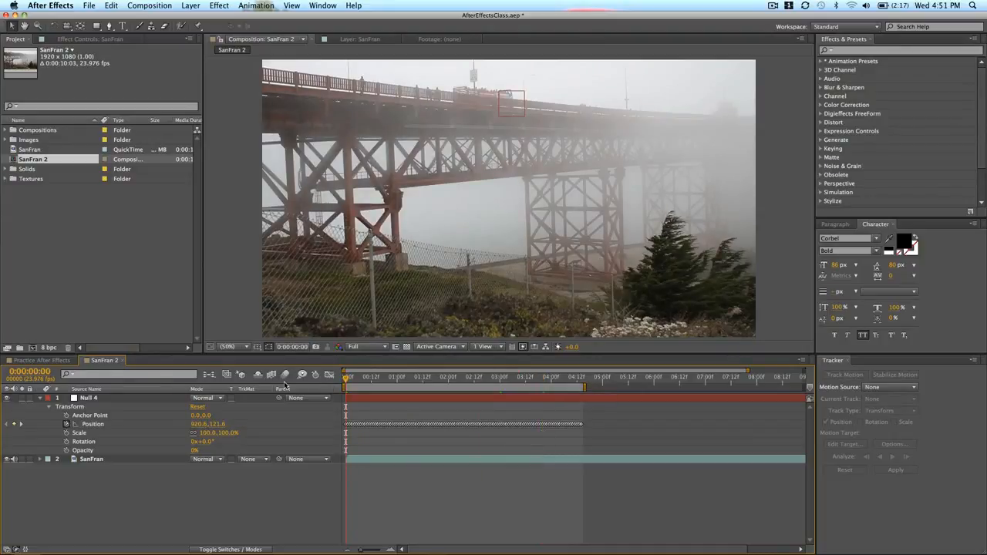